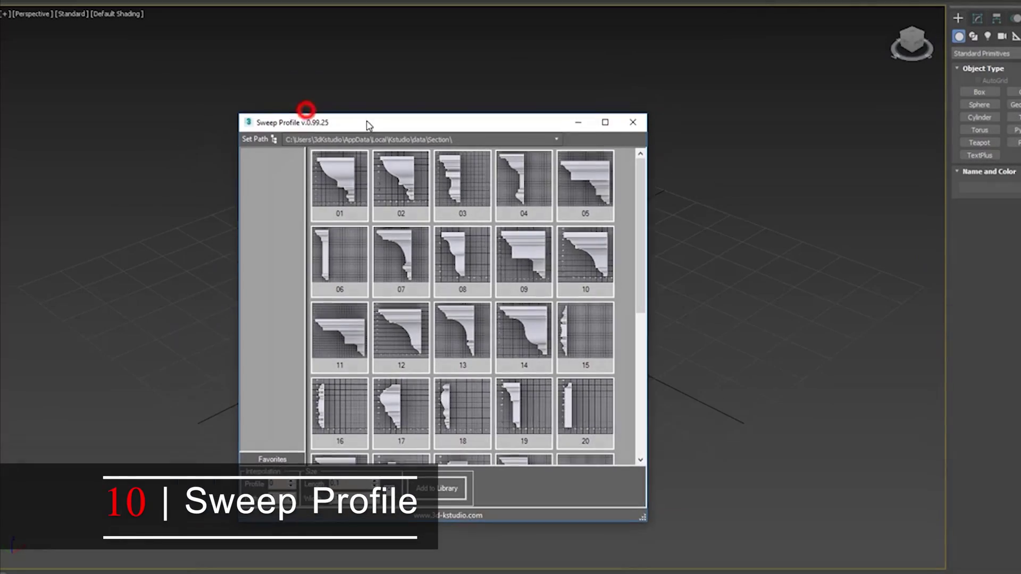
{"action": "scroll", "coordinate": [403, 320], "scroll_direction": "down", "scroll_amount": 4}
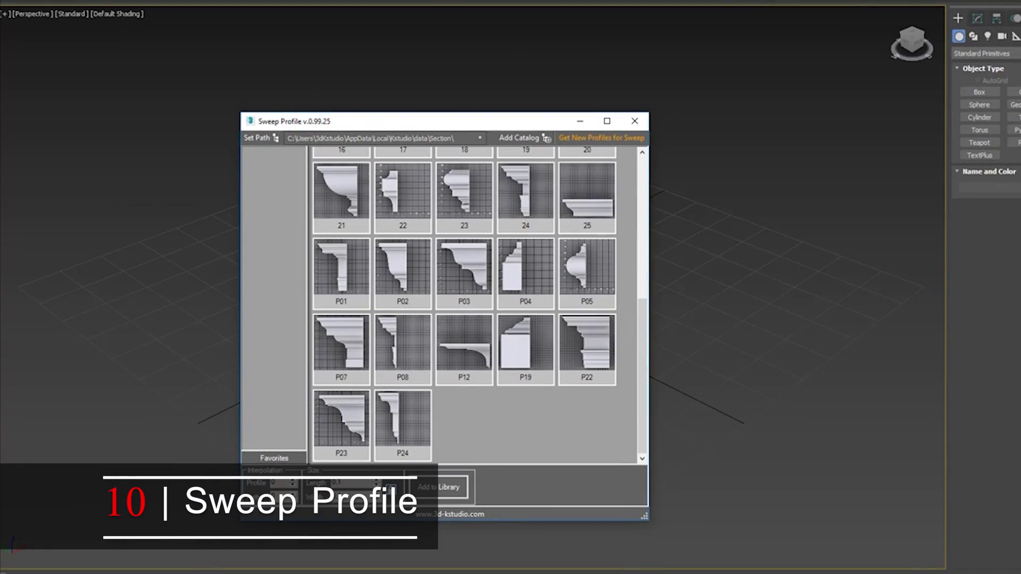
Step: Draw a rectangle and sweep it with profiles 21, P02, P07, P19, then P22
{"action": "left_click", "coordinate": [1015, 102]}
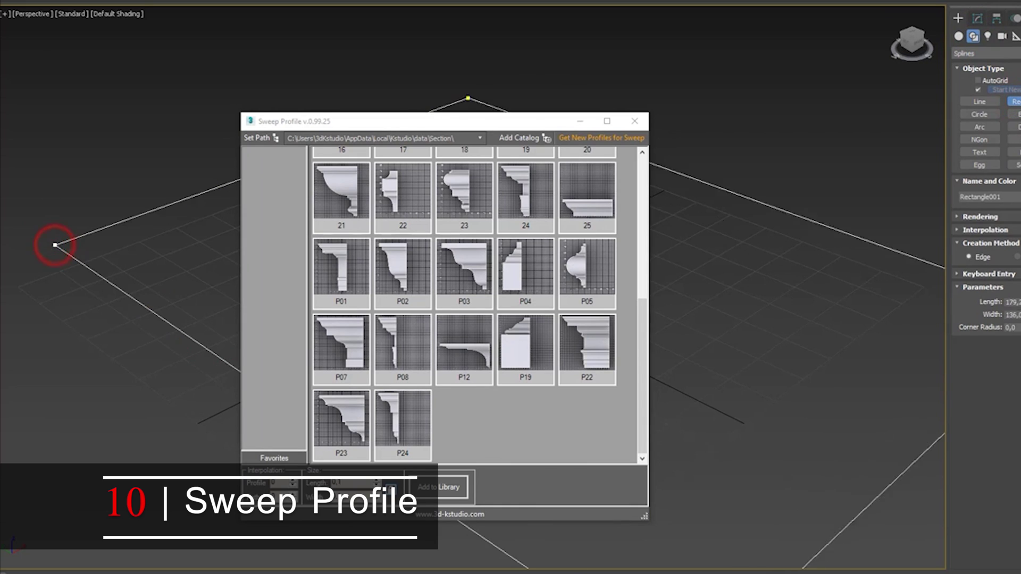
{"action": "left_click", "coordinate": [354, 212]}
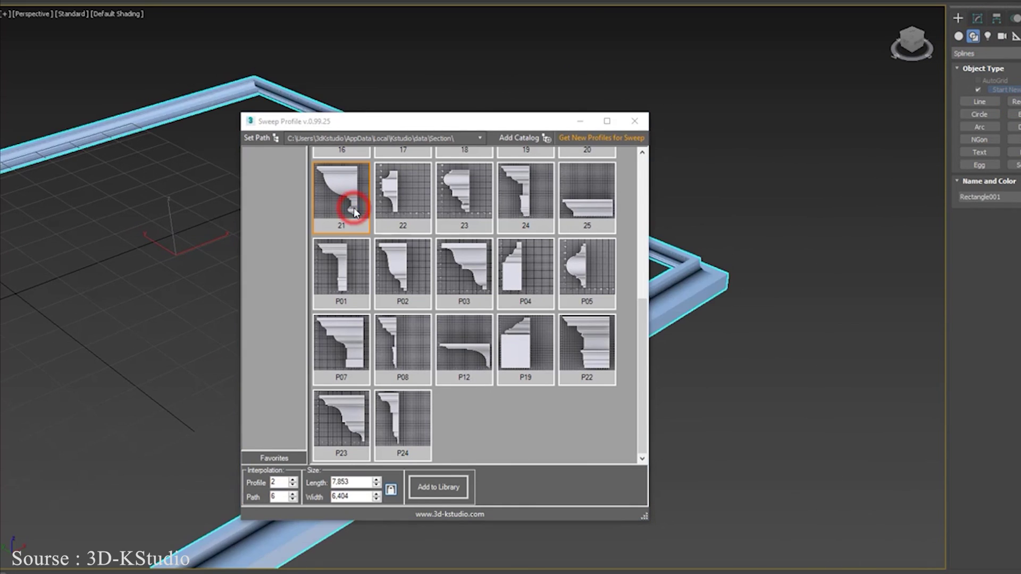
{"action": "left_click", "coordinate": [393, 281]}
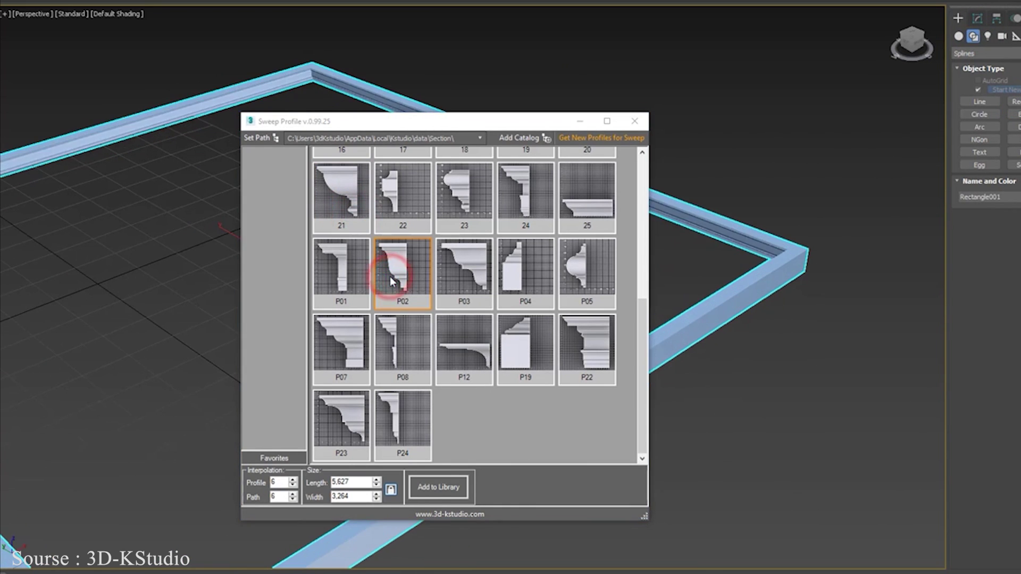
{"action": "left_click", "coordinate": [355, 354]}
{"action": "middle_click_drag", "start_coordinate": [639, 359], "coordinate": [749, 343], "text": "alt"}
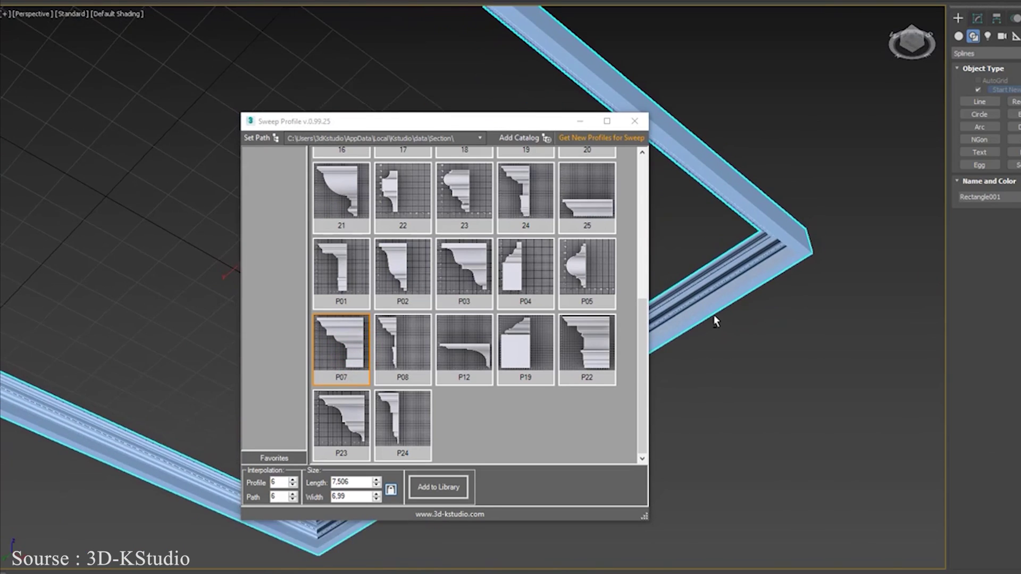
{"action": "left_click", "coordinate": [516, 348]}
{"action": "left_click", "coordinate": [574, 357]}
Step: Shrink the P22 profile length to 5, add P22 to Favorites, and browse the product gallery
{"action": "double_click", "coordinate": [348, 482]}
{"action": "type", "text": "15"}
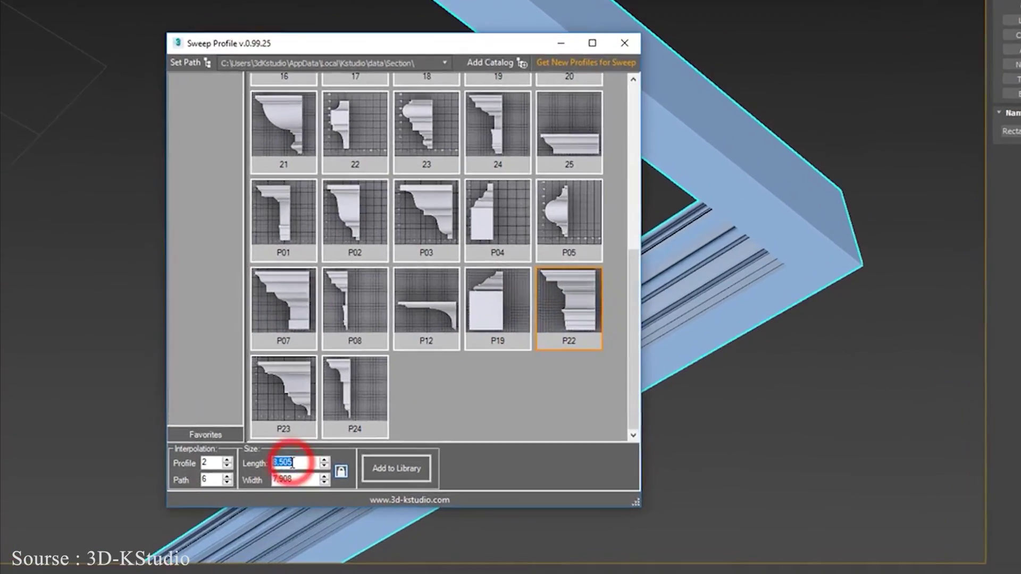
{"action": "key", "text": "Return"}
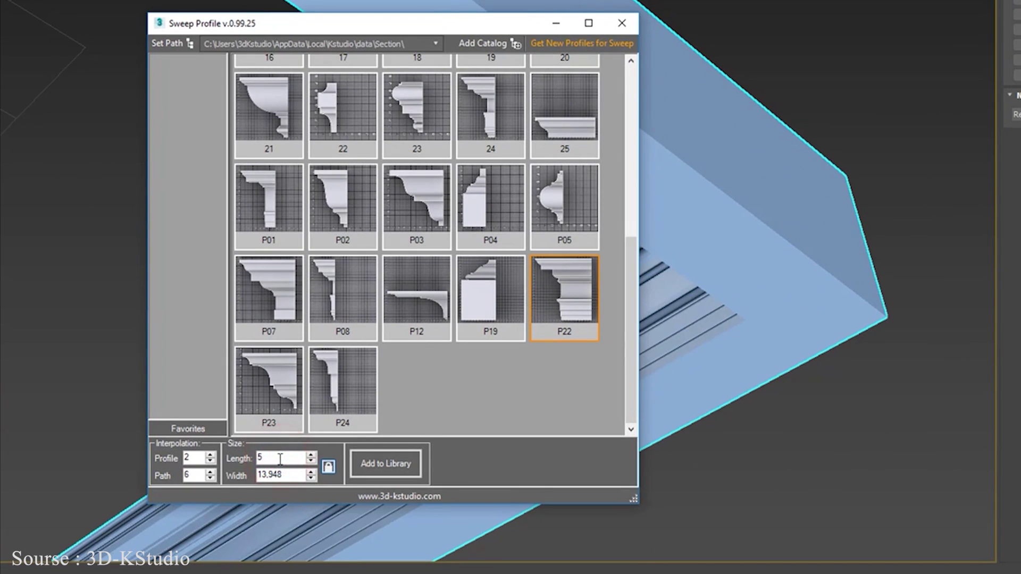
{"action": "type", "text": "5"}
{"action": "key", "text": "Return"}
{"action": "scroll", "coordinate": [712, 319], "scroll_direction": "down", "scroll_amount": 3}
{"action": "mouse_move", "coordinate": [706, 347]}
{"action": "middle_mouse_down", "text": "alt"}
{"action": "mouse_move", "coordinate": [667, 341]}
{"action": "mouse_move", "coordinate": [806, 258]}
{"action": "middle_mouse_up", "text": "alt"}
{"action": "scroll", "coordinate": [668, 342], "scroll_direction": "up", "scroll_amount": 5}
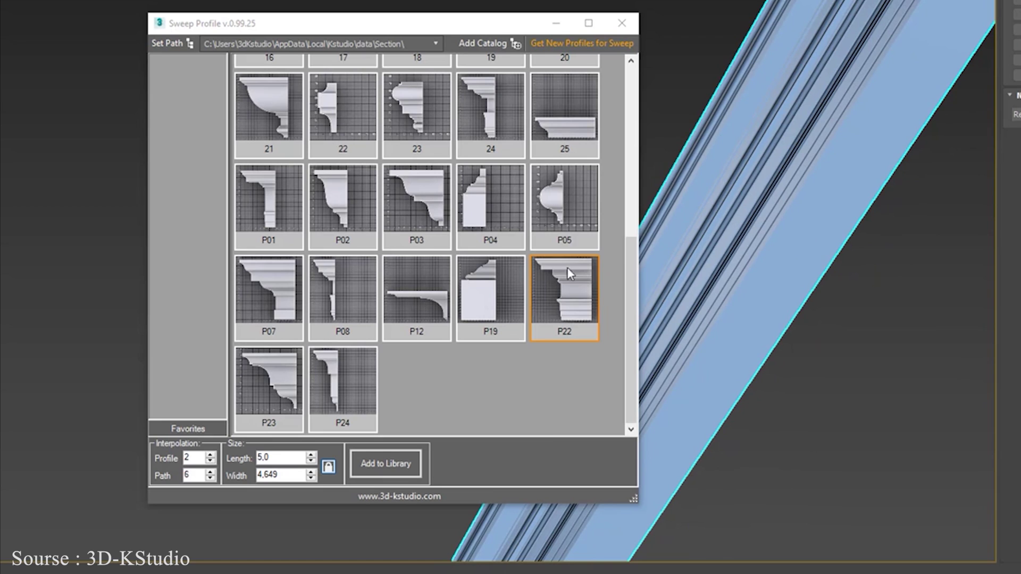
{"action": "left_click_drag", "start_coordinate": [574, 281], "coordinate": [187, 151]}
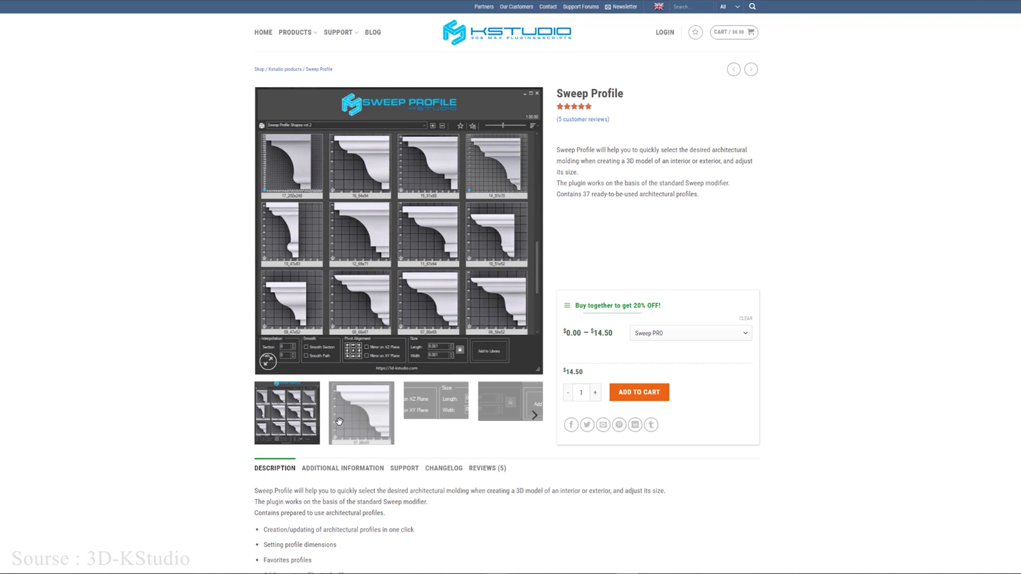
{"action": "left_click", "coordinate": [346, 419]}
{"action": "left_click", "coordinate": [365, 403]}
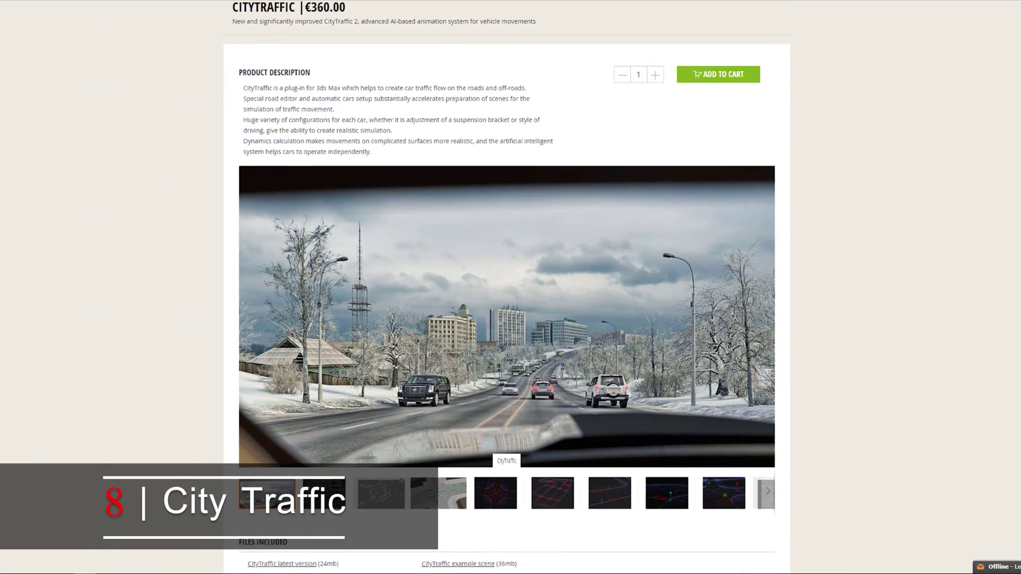
{"action": "mouse_move", "coordinate": [507, 306]}
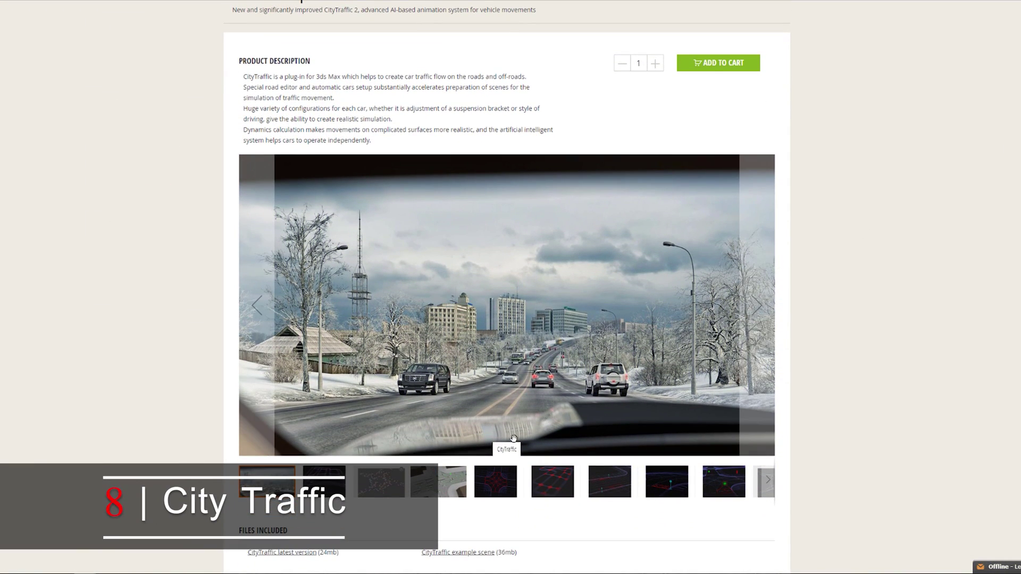
Step: Cycle through six CityTraffic gallery images, including the street-junction, road-network and close-up road views
{"action": "left_click", "coordinate": [760, 315]}
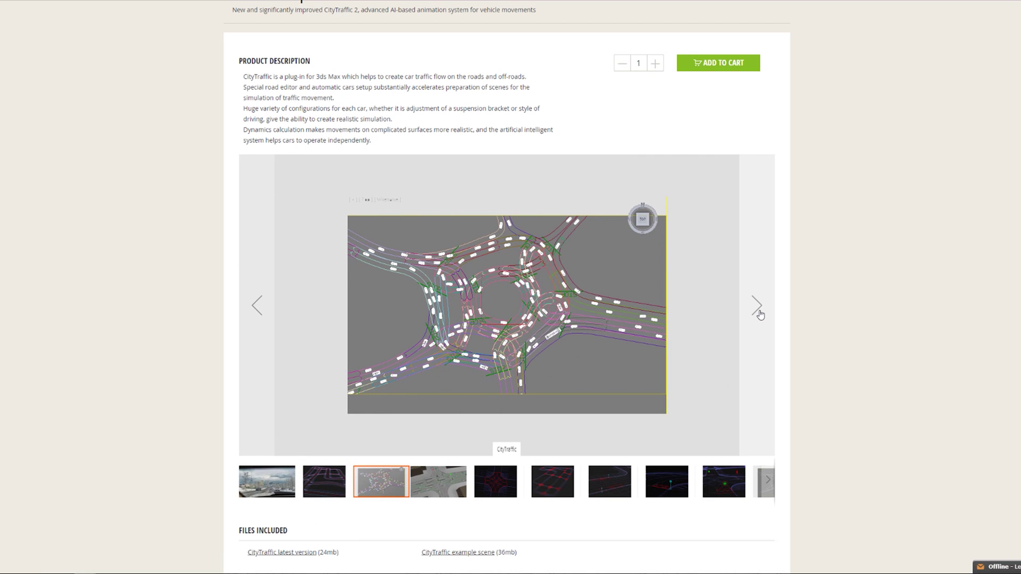
{"action": "left_click", "coordinate": [760, 316]}
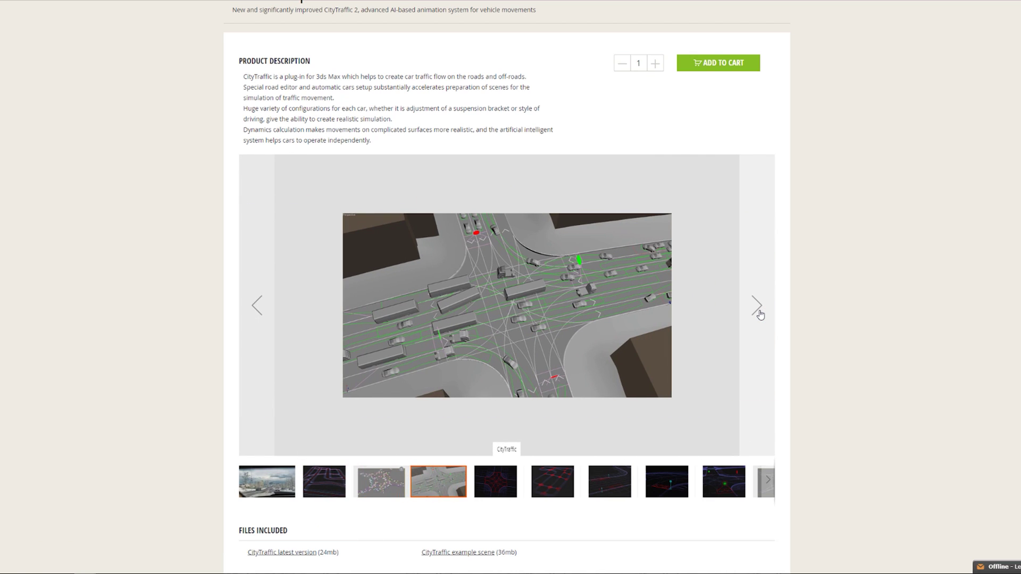
{"action": "left_click", "coordinate": [760, 315]}
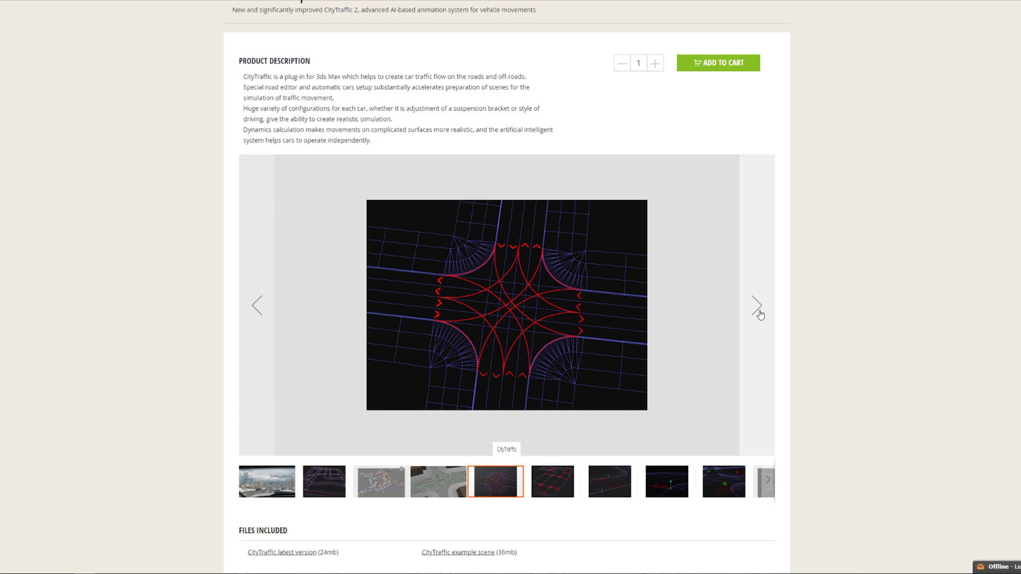
{"action": "left_click", "coordinate": [759, 315]}
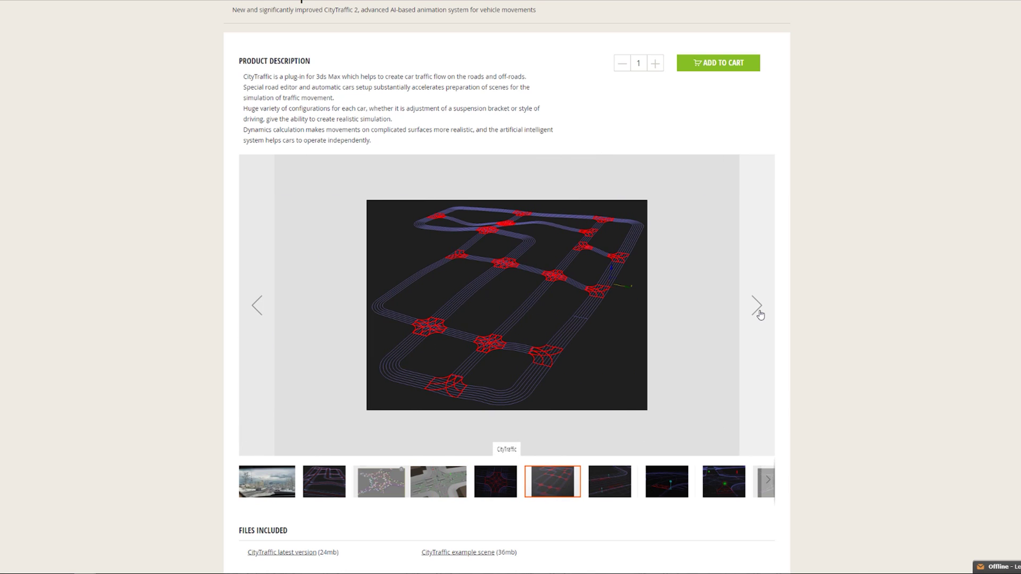
{"action": "left_click", "coordinate": [761, 315]}
{"action": "left_click", "coordinate": [760, 315]}
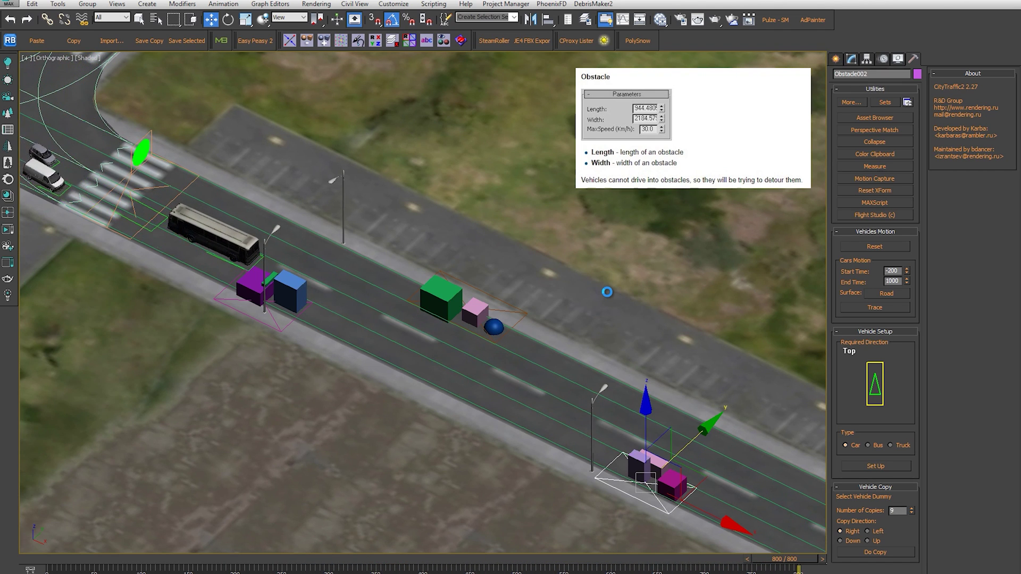
Step: Play back the CityTraffic simulation with cars and a bus detouring around road obstacles
{"action": "key", "text": "slash"}
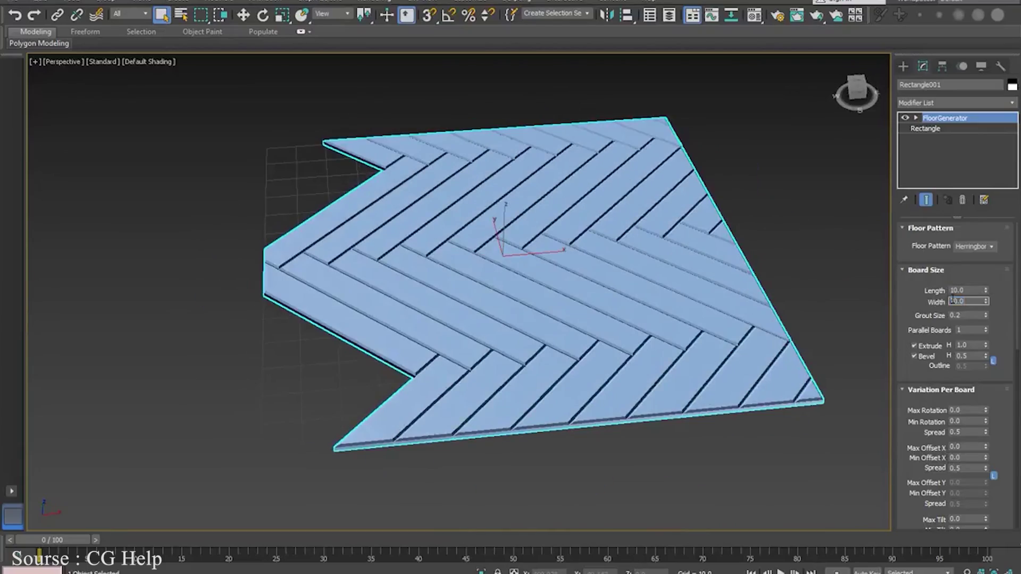
Step: Reduce the FloorGenerator herringbone board width to 37.2
{"action": "mouse_move", "coordinate": [988, 302]}
{"action": "left_mouse_down"}
{"action": "mouse_move", "coordinate": [989, 292]}
{"action": "mouse_move", "coordinate": [989, 303]}
{"action": "left_mouse_up"}
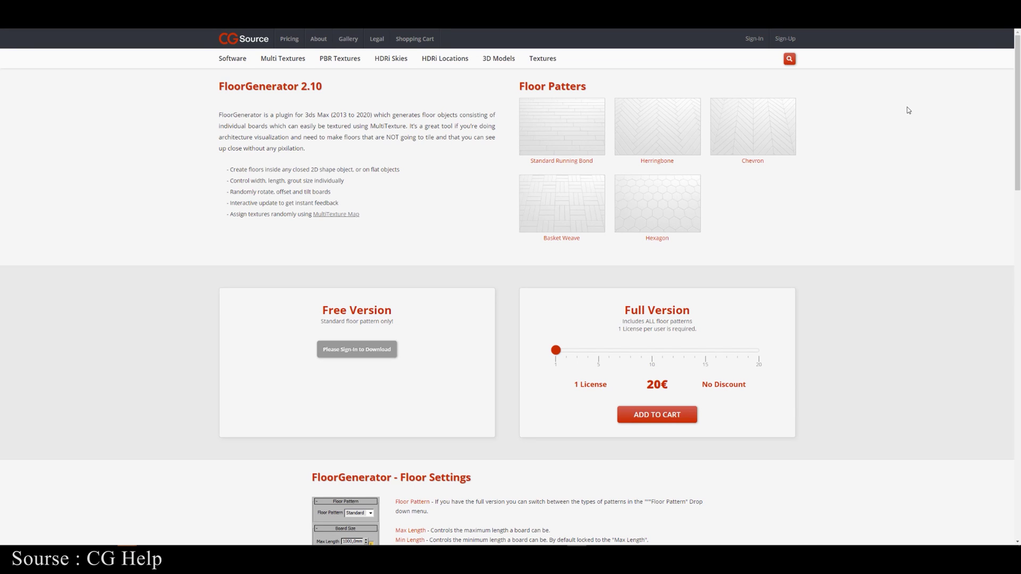
{"action": "middle_click_drag", "start_coordinate": [899, 116], "coordinate": [887, 126]}
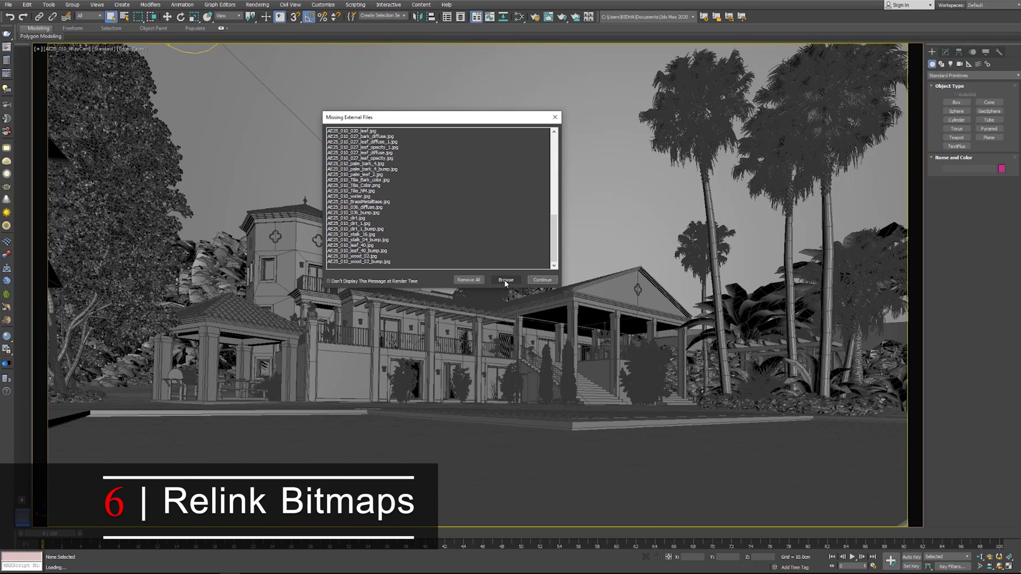
Step: Browse for a folder to relink the missing bitmaps, then download Relink Bitmaps v2.10
{"action": "left_click", "coordinate": [504, 280]}
{"action": "mouse_move", "coordinate": [456, 137]}
{"action": "left_mouse_down"}
{"action": "mouse_move", "coordinate": [371, 102]}
{"action": "mouse_move", "coordinate": [374, 93]}
{"action": "left_mouse_up"}
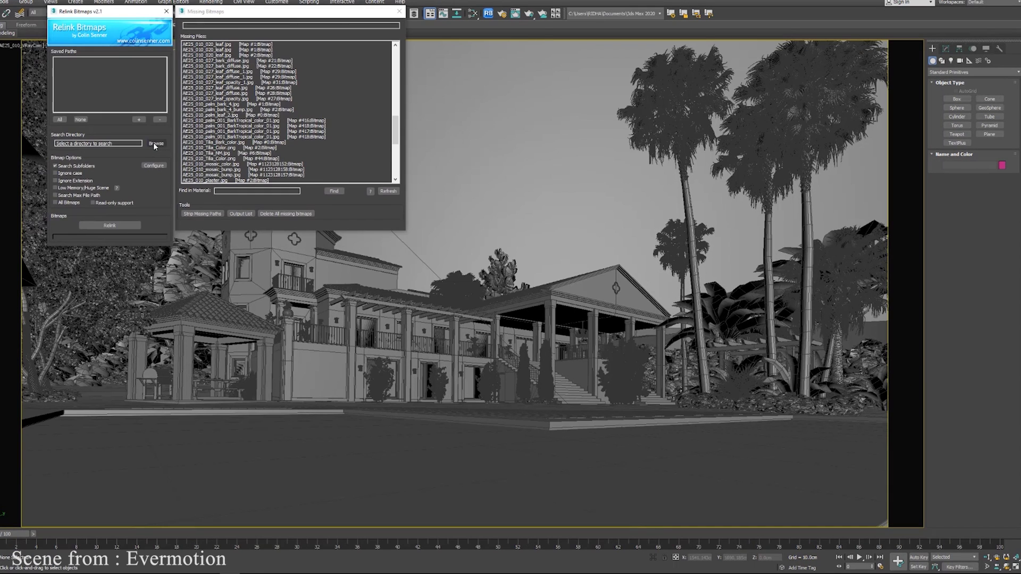
{"action": "left_click", "coordinate": [153, 143]}
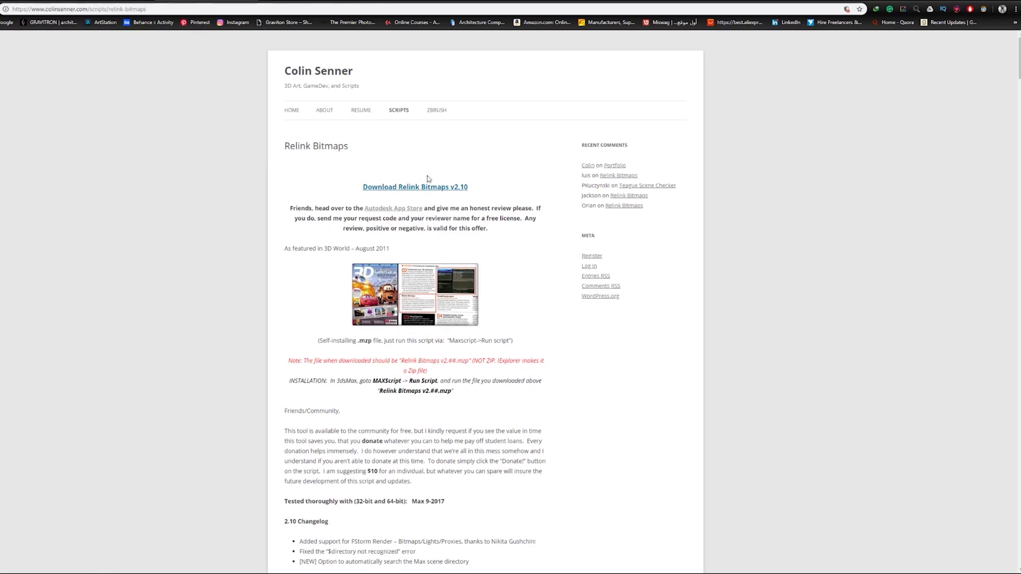
{"action": "left_click", "coordinate": [393, 191]}
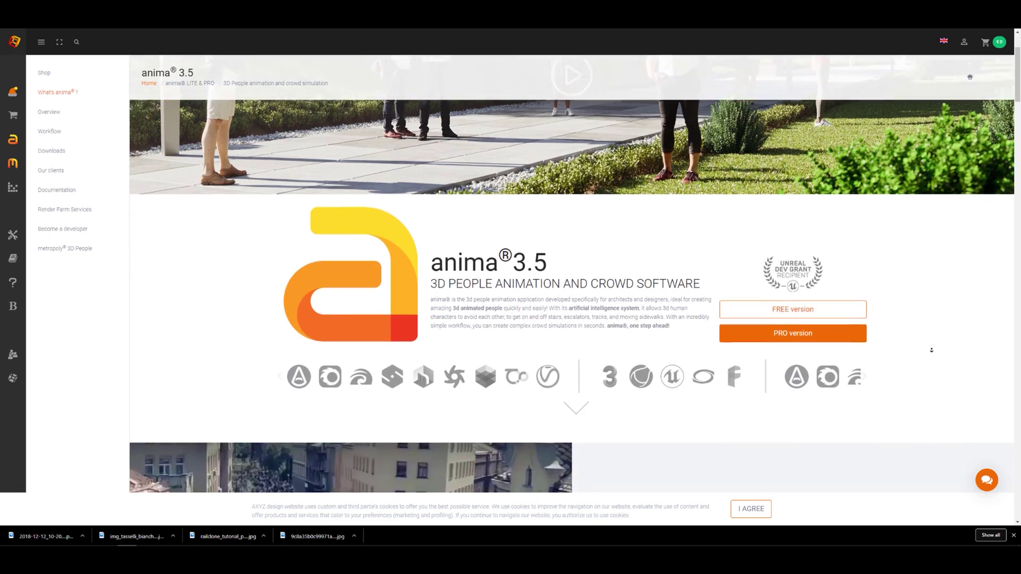
{"action": "scroll", "coordinate": [931, 353], "scroll_direction": "down", "scroll_amount": 2}
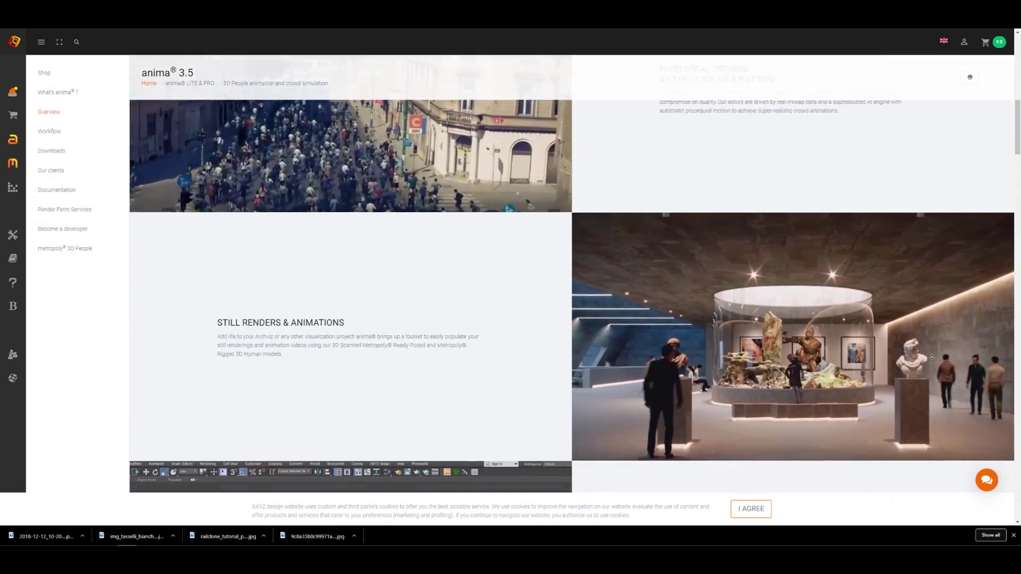
{"action": "scroll", "coordinate": [931, 358], "scroll_direction": "down", "scroll_amount": 2}
{"action": "scroll", "coordinate": [931, 357], "scroll_direction": "down", "scroll_amount": 2}
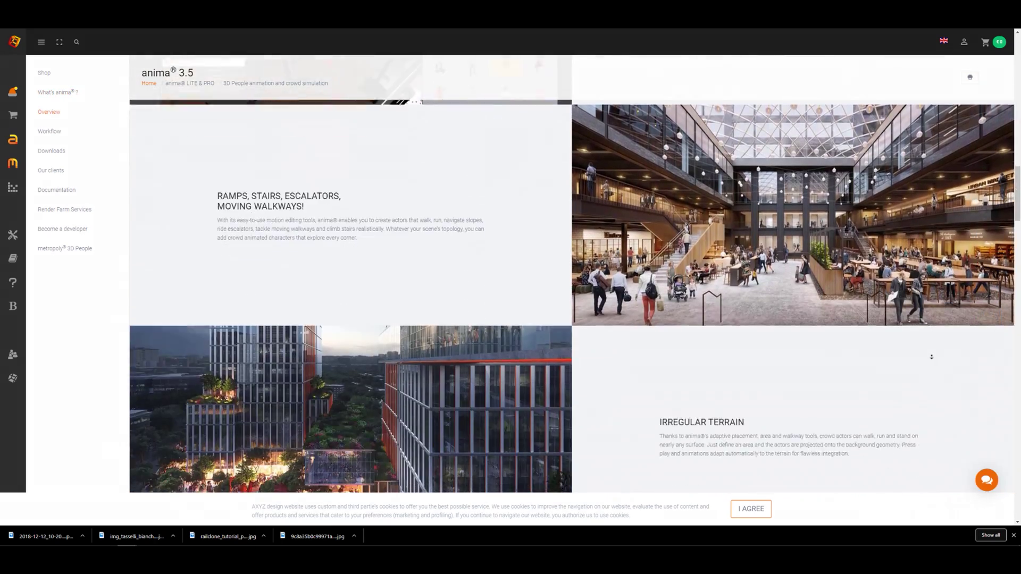
{"action": "scroll", "coordinate": [931, 357], "scroll_direction": "down", "scroll_amount": 2}
{"action": "scroll", "coordinate": [931, 358], "scroll_direction": "down", "scroll_amount": 2}
{"action": "scroll", "coordinate": [931, 357], "scroll_direction": "down", "scroll_amount": 2}
{"action": "scroll", "coordinate": [931, 357], "scroll_direction": "down", "scroll_amount": 2}
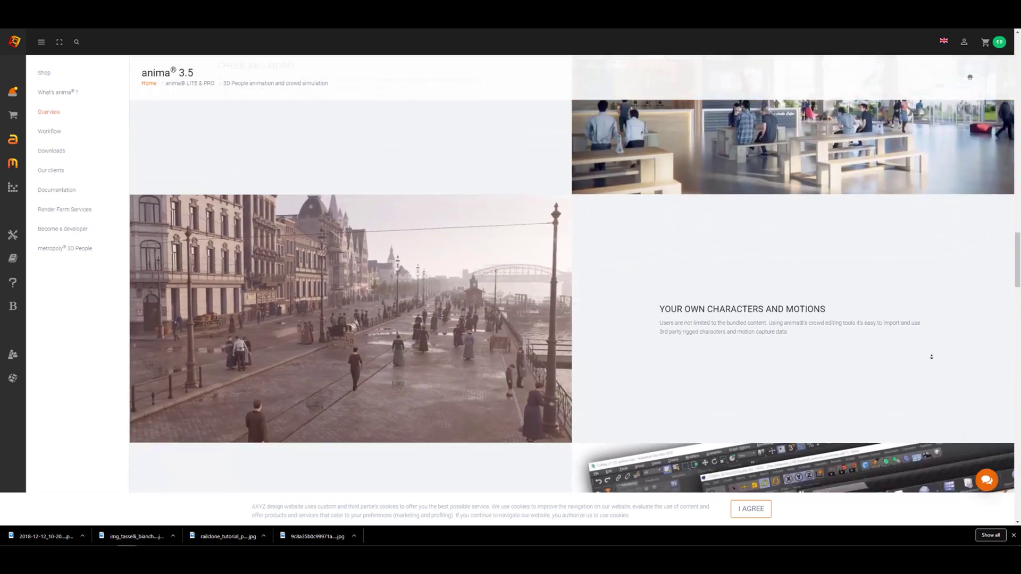
{"action": "scroll", "coordinate": [931, 358], "scroll_direction": "down", "scroll_amount": 2}
{"action": "scroll", "coordinate": [930, 357], "scroll_direction": "down", "scroll_amount": 2}
{"action": "scroll", "coordinate": [931, 358], "scroll_direction": "down", "scroll_amount": 2}
{"action": "scroll", "coordinate": [931, 358], "scroll_direction": "down", "scroll_amount": 2}
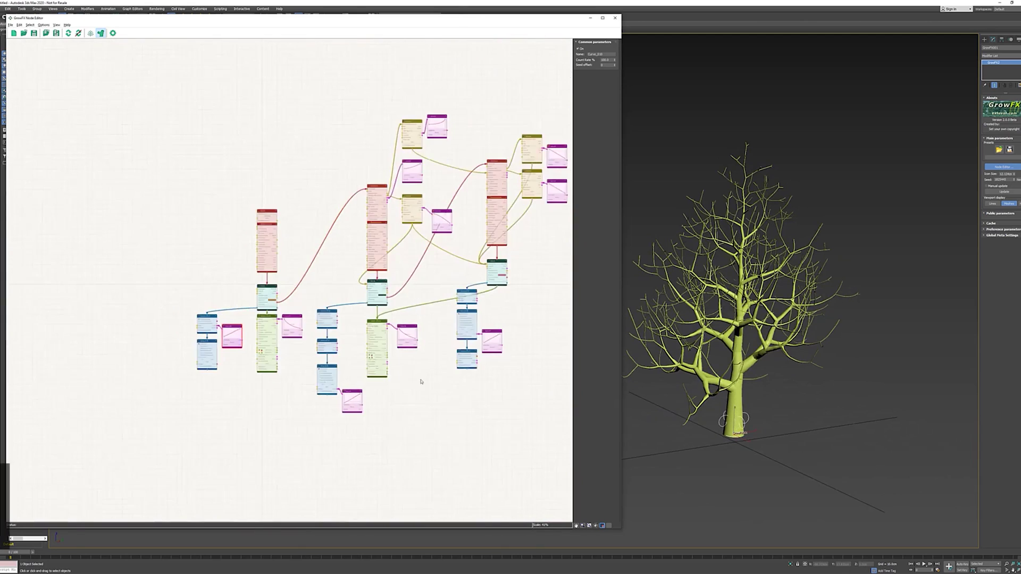
Step: Add a Noise_dir node beneath Deviation_dir_01 in the GrowFX Node Editor
{"action": "left_click", "coordinate": [498, 390]}
{"action": "scroll", "coordinate": [492, 345], "scroll_direction": "up", "scroll_amount": 3}
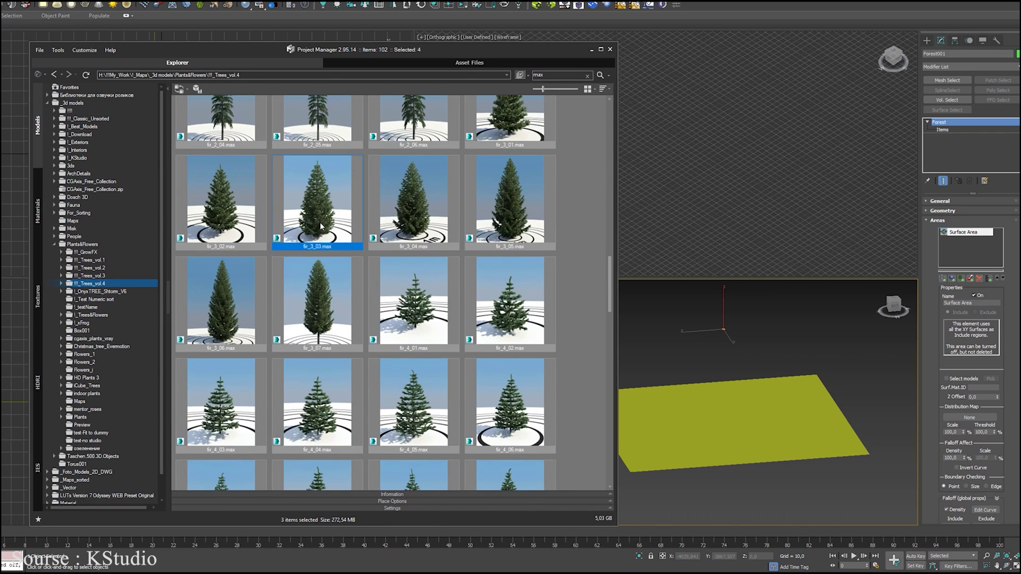
{"action": "scroll", "coordinate": [356, 311], "scroll_direction": "down", "scroll_amount": 3}
{"action": "scroll", "coordinate": [343, 314], "scroll_direction": "down", "scroll_amount": 3}
{"action": "scroll", "coordinate": [331, 318], "scroll_direction": "down", "scroll_amount": 2}
{"action": "scroll", "coordinate": [330, 316], "scroll_direction": "down", "scroll_amount": 3}
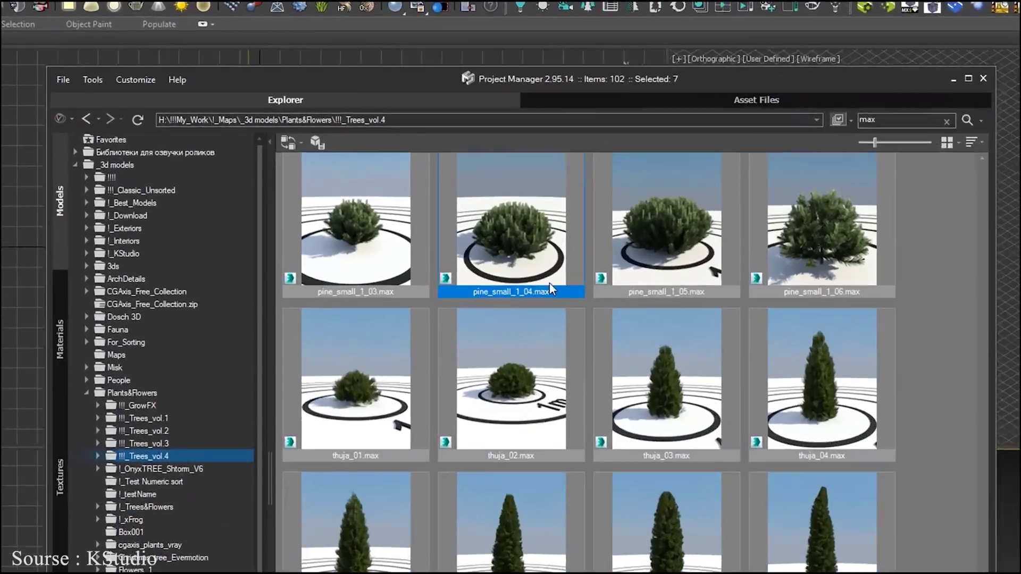
Step: Open the custom menu manager and deselect the Tree 1 model in Project Manager
{"action": "left_click", "coordinate": [84, 50]}
{"action": "left_click", "coordinate": [99, 79]}
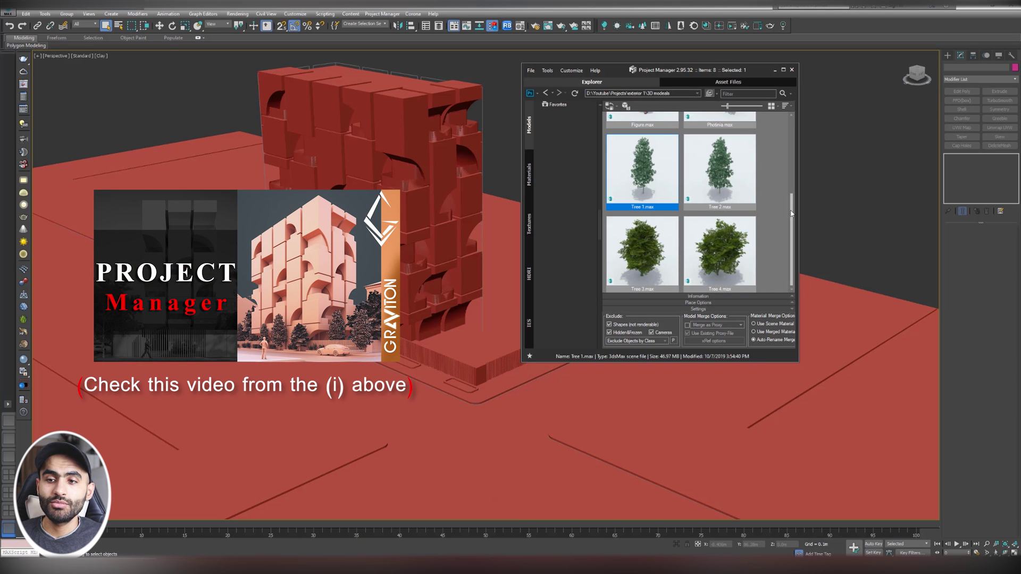
{"action": "left_click", "coordinate": [771, 218]}
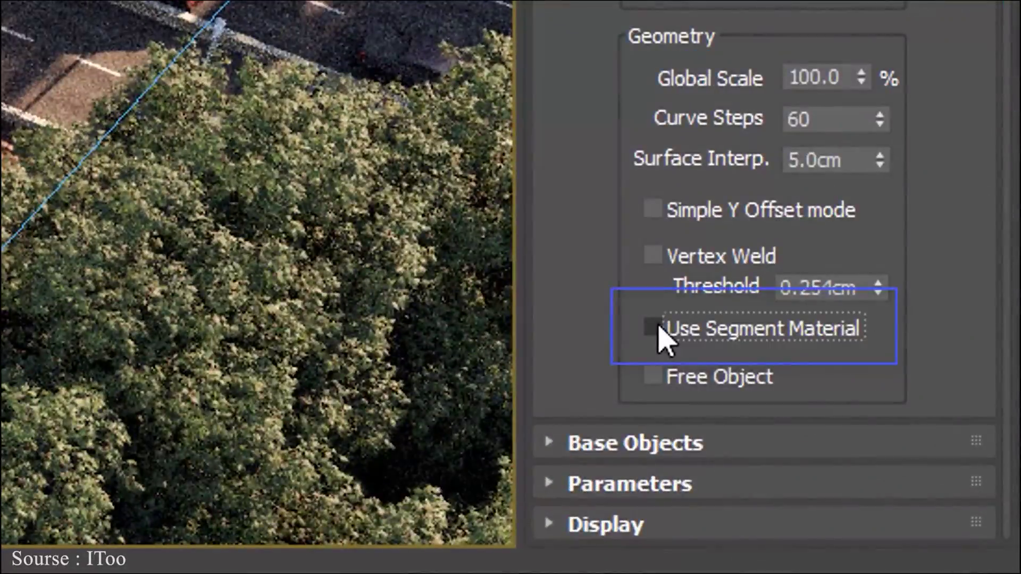
Step: Enable Use Segment Material, set User Data 0 to 225 for a double window, and narrow the door
{"action": "left_click", "coordinate": [656, 328]}
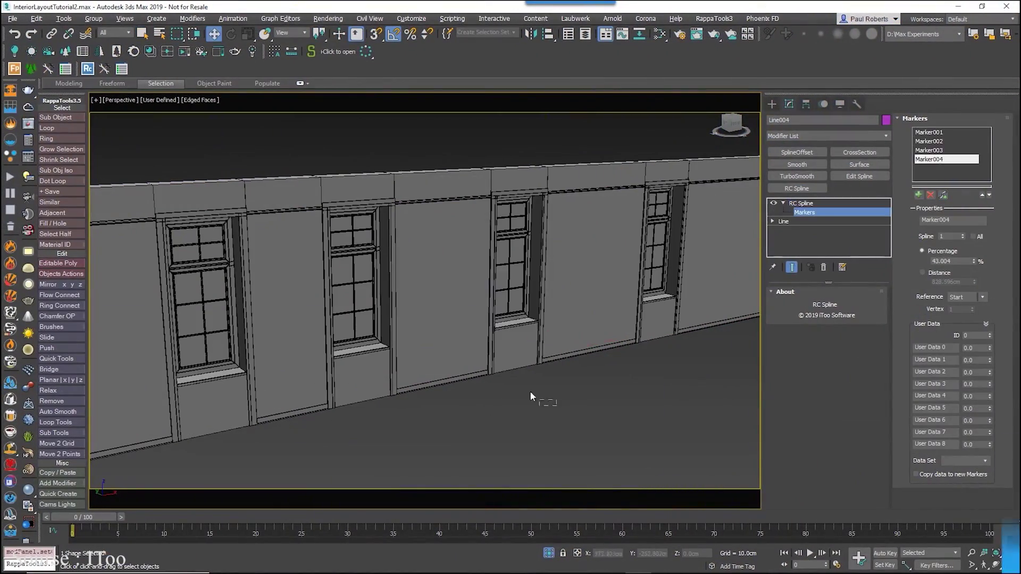
{"action": "type", "text": "225"}
{"action": "key", "text": "Return"}
{"action": "type", "text": "1"}
{"action": "key", "text": "Return"}
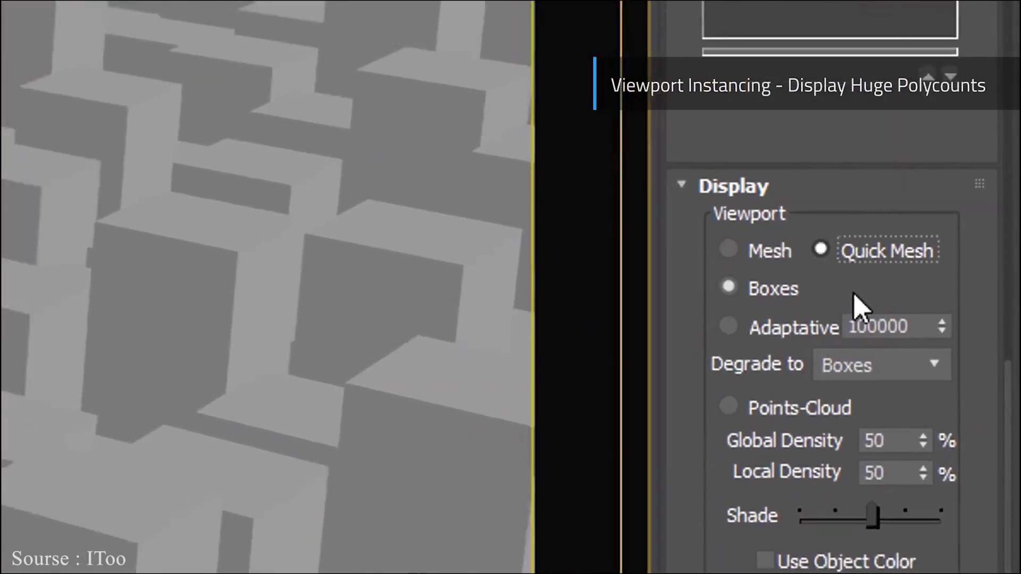
Step: Show the buildings as Quick Mesh and check the style node's export attributes
{"action": "left_click", "coordinate": [807, 241]}
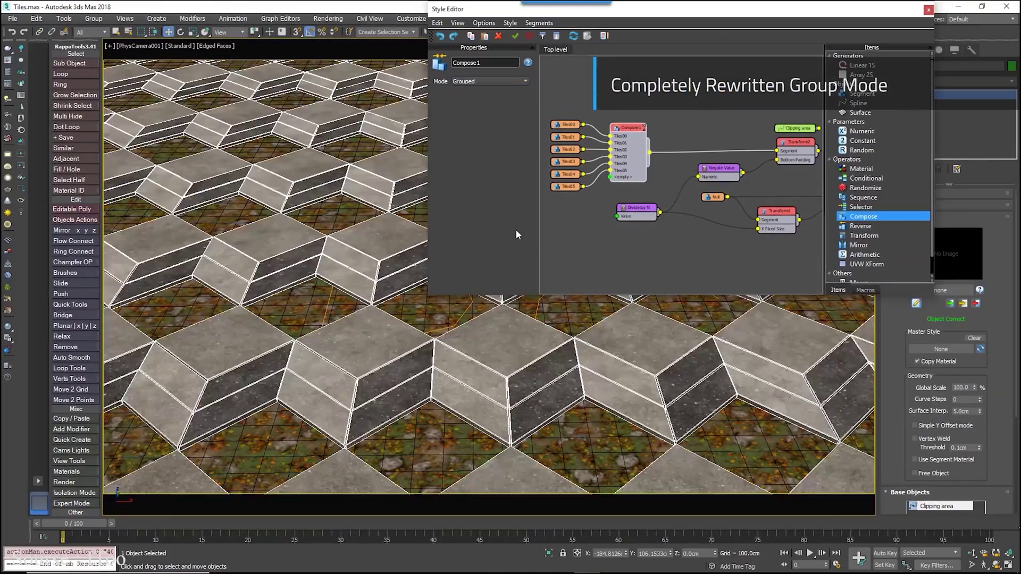
{"action": "right_click", "coordinate": [610, 128]}
{"action": "left_click", "coordinate": [654, 293]}
{"action": "left_click", "coordinate": [518, 400]}
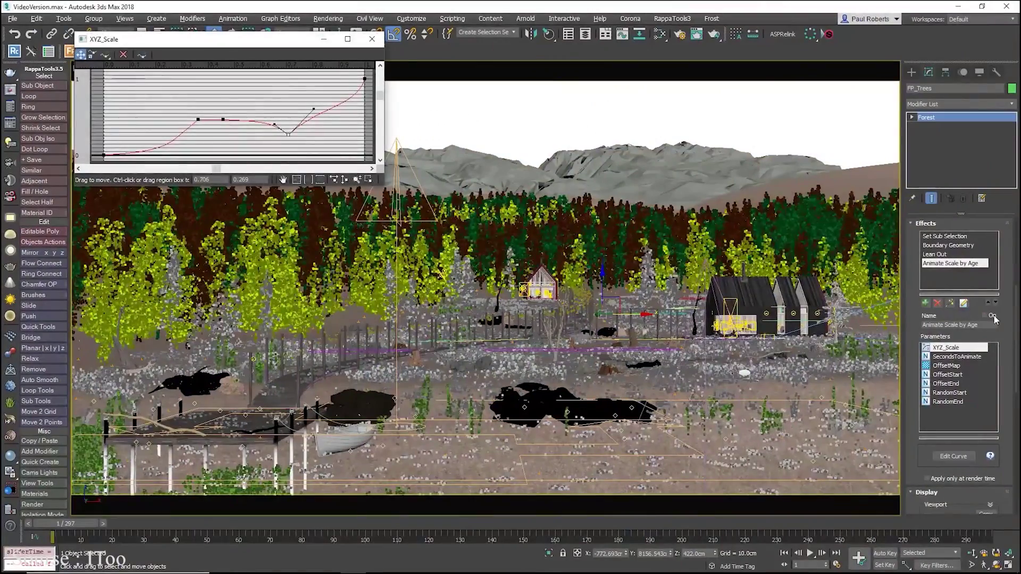
Step: Assign a Gradient map to the OffsetMap parameter after viewing the XYZ_Scale curve
{"action": "left_click", "coordinate": [813, 555]}
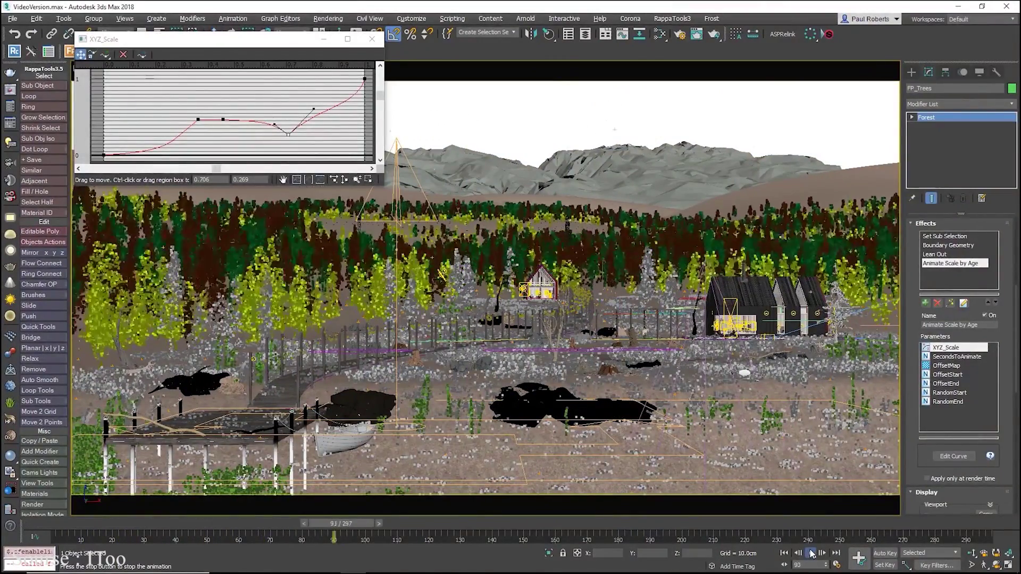
{"action": "left_click", "coordinate": [946, 365]}
{"action": "left_click", "coordinate": [949, 469]}
{"action": "double_click", "coordinate": [522, 303]}
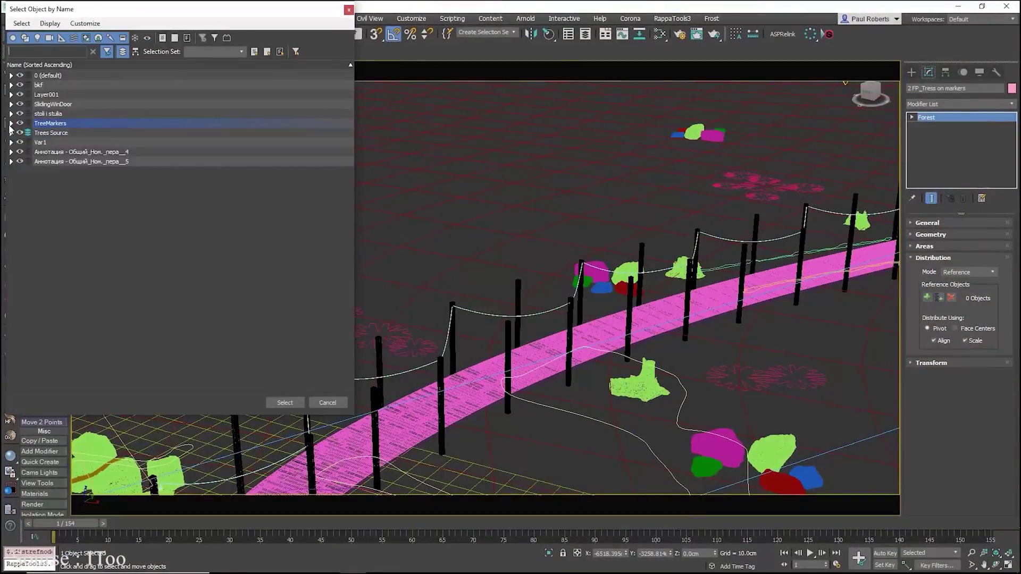
Step: Pick all the TreeMarkers objects as Forest Pack reference objects
{"action": "left_click", "coordinate": [10, 123]}
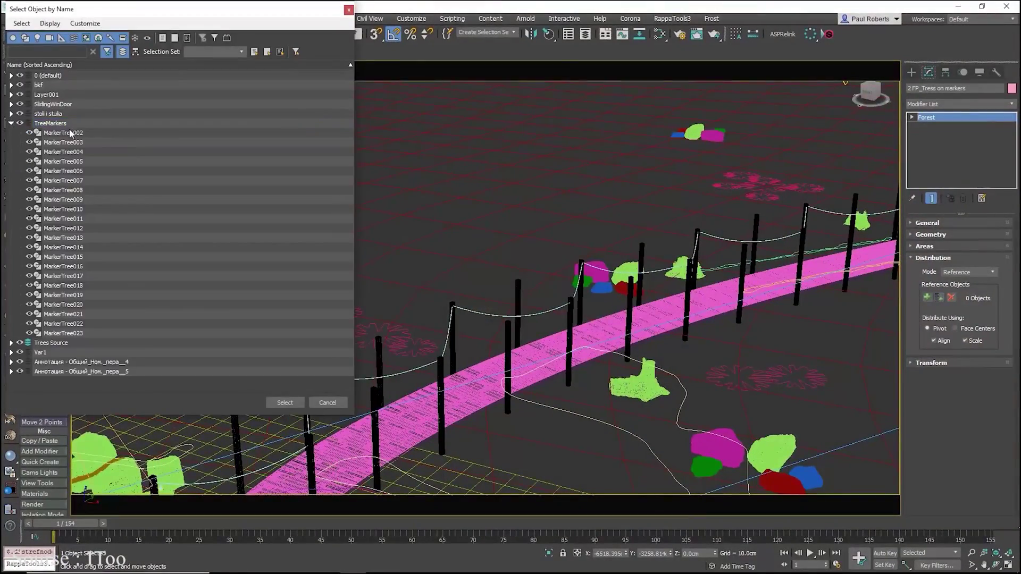
{"action": "left_click", "coordinate": [79, 334], "text": "shift"}
{"action": "left_click", "coordinate": [296, 403]}
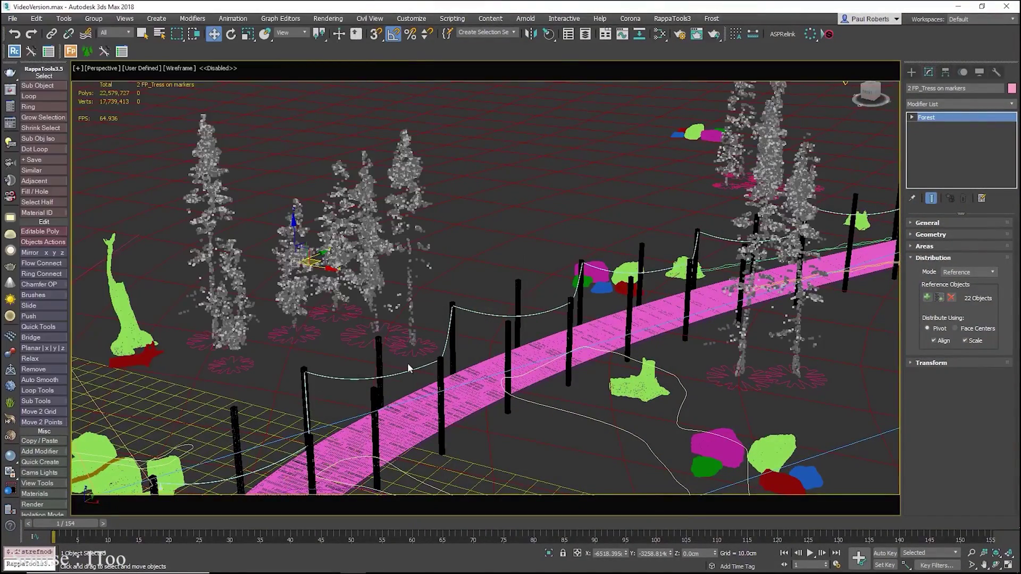
{"action": "left_click", "coordinate": [415, 351]}
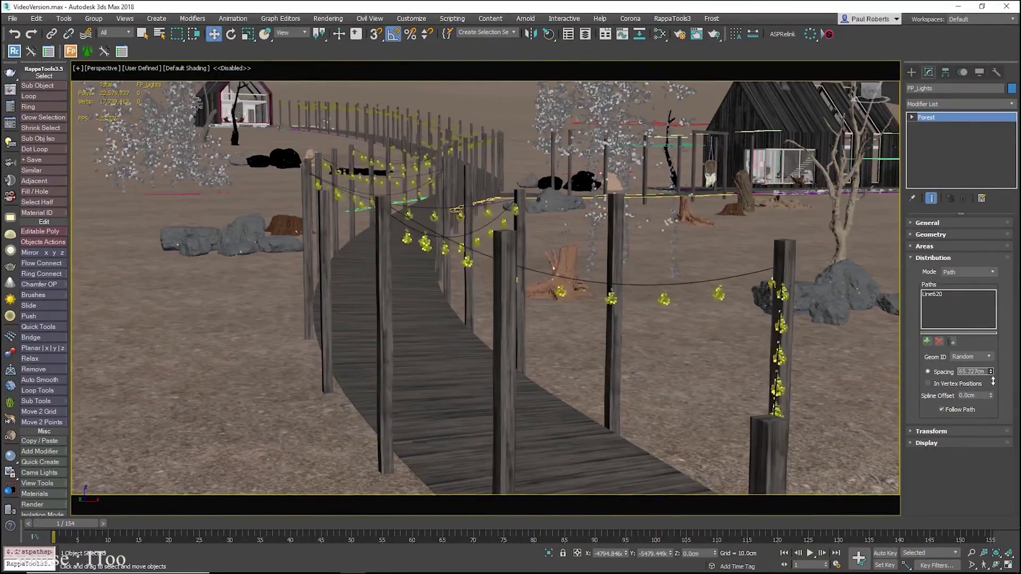
Step: Move an endpoint vertex of the Line620 path spline so the lights re-space
{"action": "left_click", "coordinate": [740, 253]}
{"action": "key", "text": "1"}
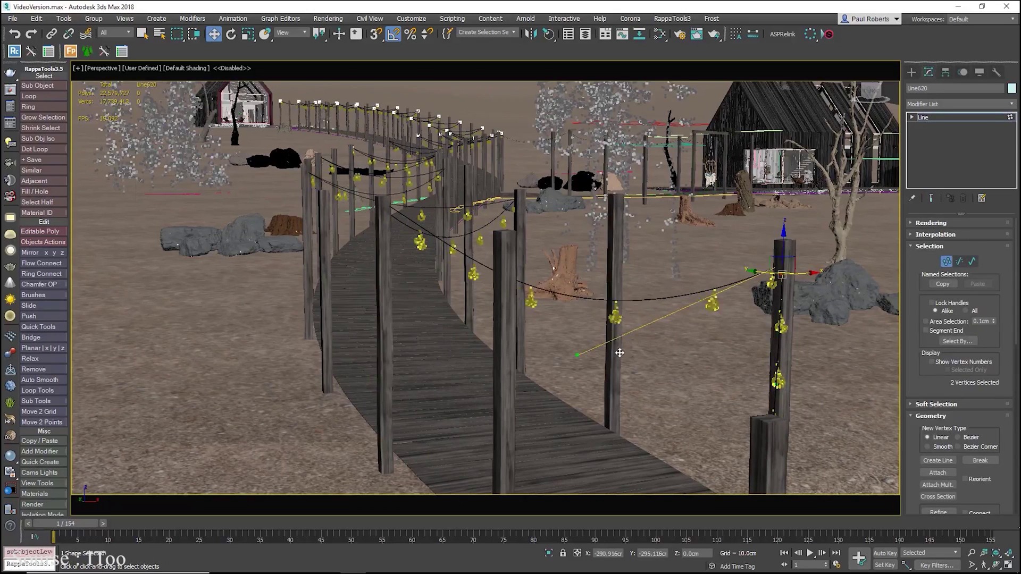
{"action": "left_click_drag", "start_coordinate": [411, 249], "coordinate": [380, 236]}
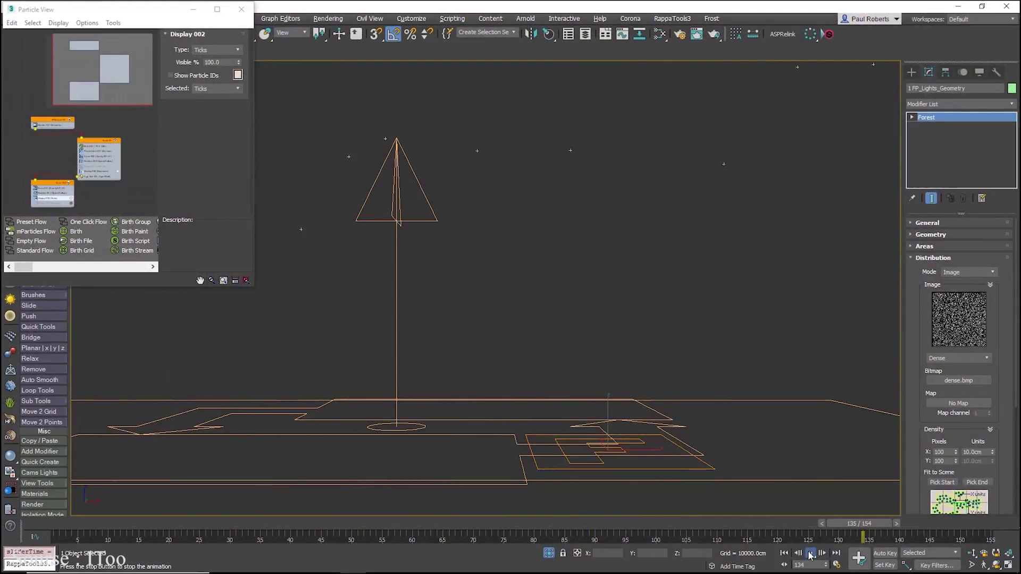
{"action": "left_click", "coordinate": [811, 556]}
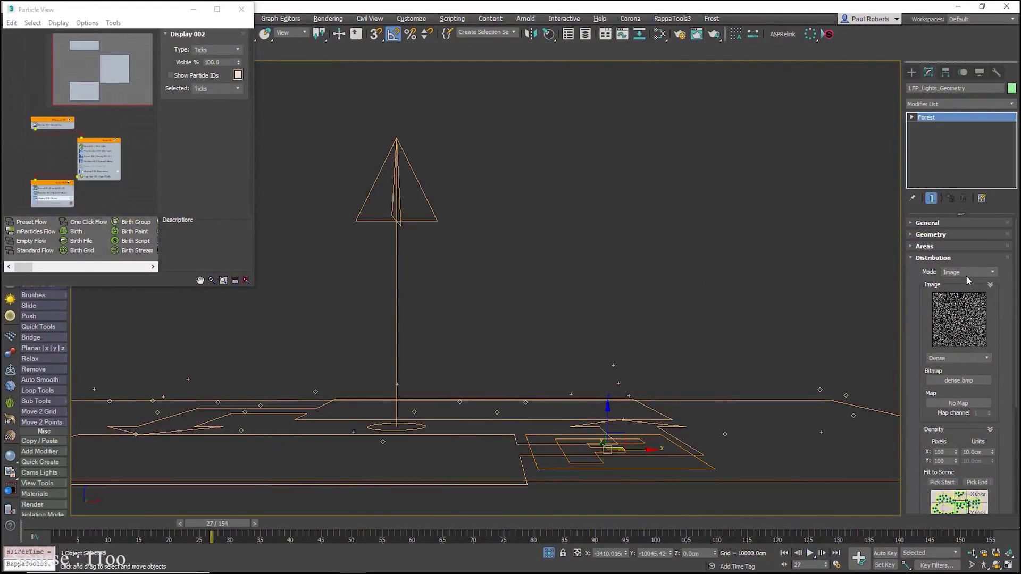
Step: Set Distribution Mode to Particle Flow with PF Source 001 and play the animation
{"action": "left_click", "coordinate": [968, 272]}
{"action": "left_click", "coordinate": [961, 299]}
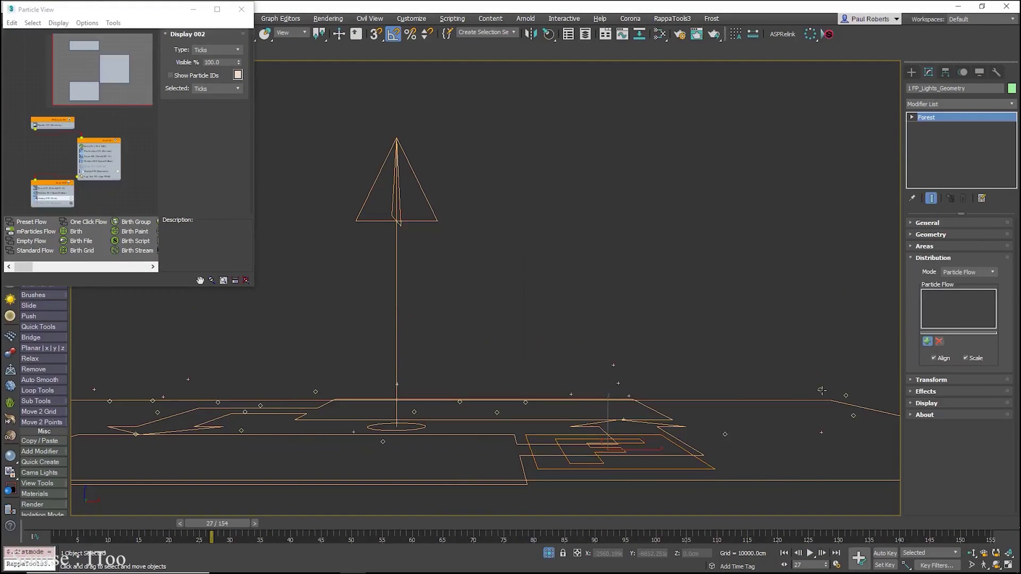
{"action": "left_click", "coordinate": [833, 423]}
{"action": "key", "text": "/"}
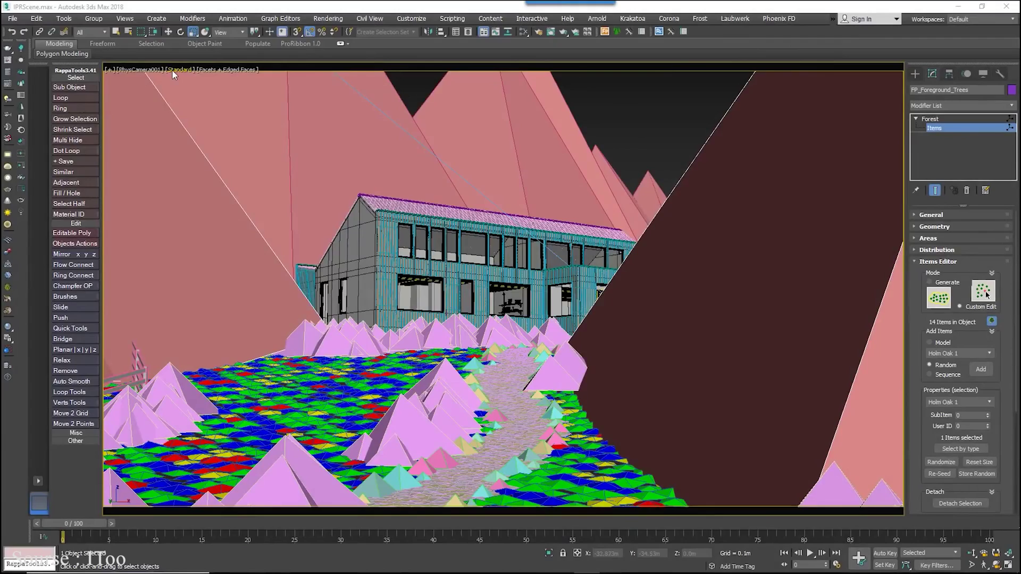
Step: Shade the viewport as facets with edged faces and walk the camera through the garden
{"action": "left_click", "coordinate": [231, 70]}
{"action": "left_click", "coordinate": [231, 128]}
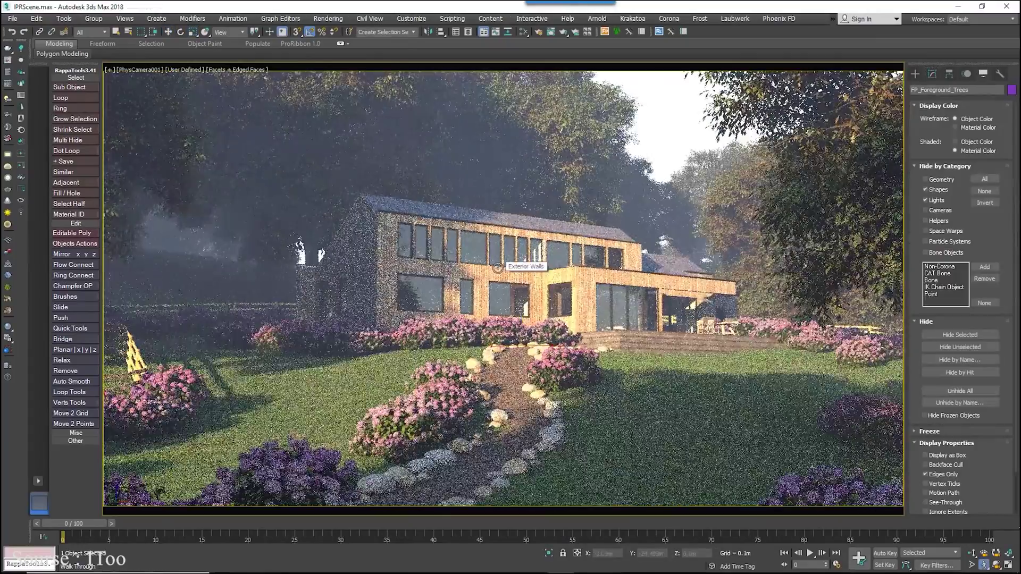
{"action": "key", "text": "w"}
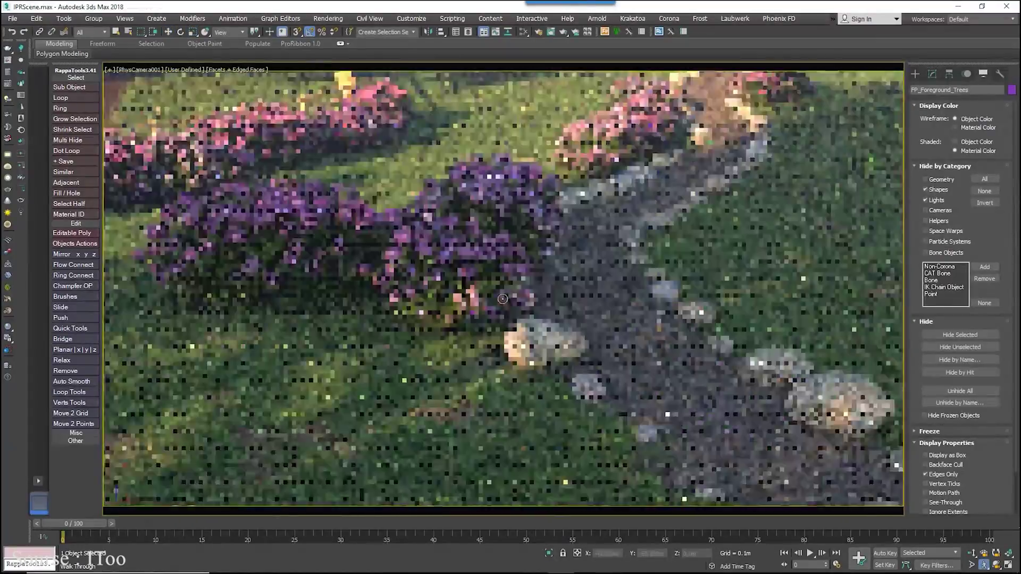
{"action": "key", "text": "s"}
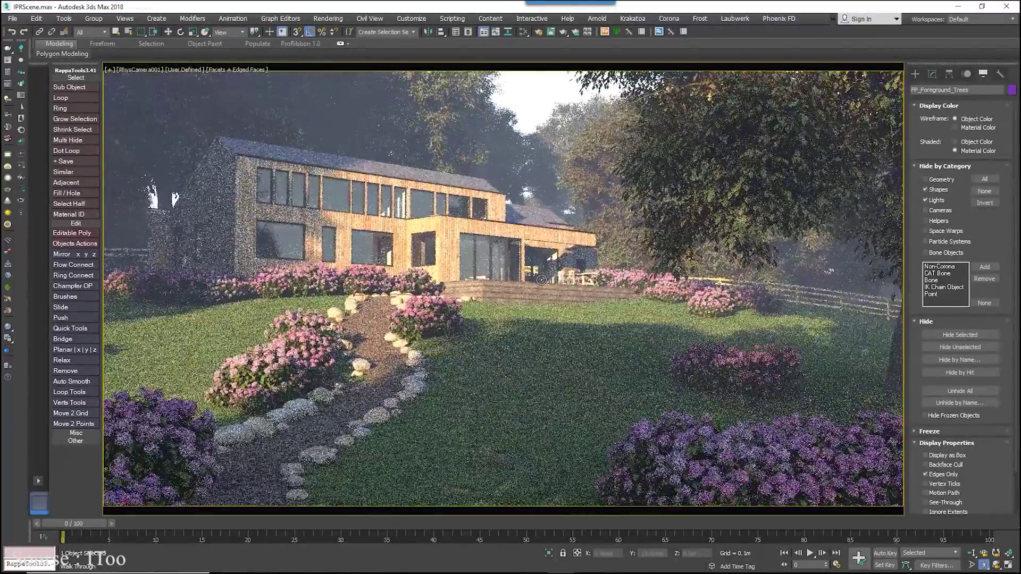